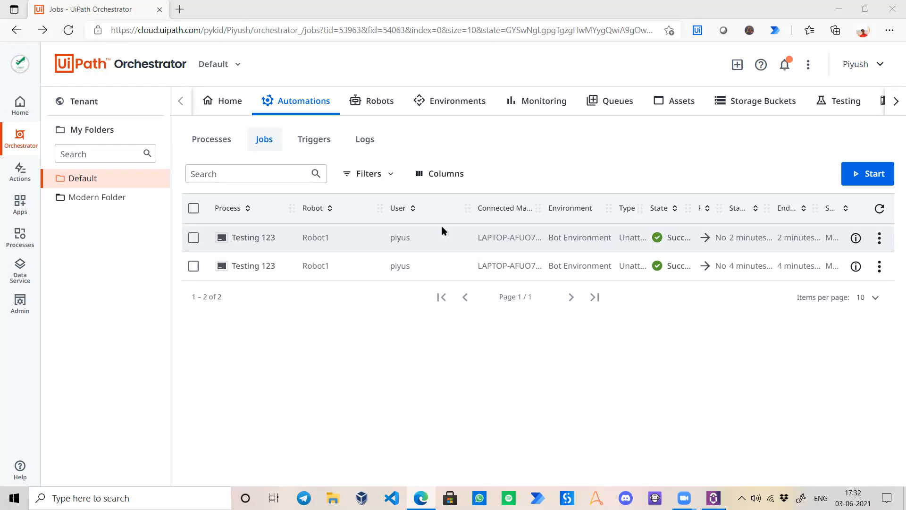
Step: Start a new time trigger in the Default folder and name it "Trigger 1"
click(335, 147)
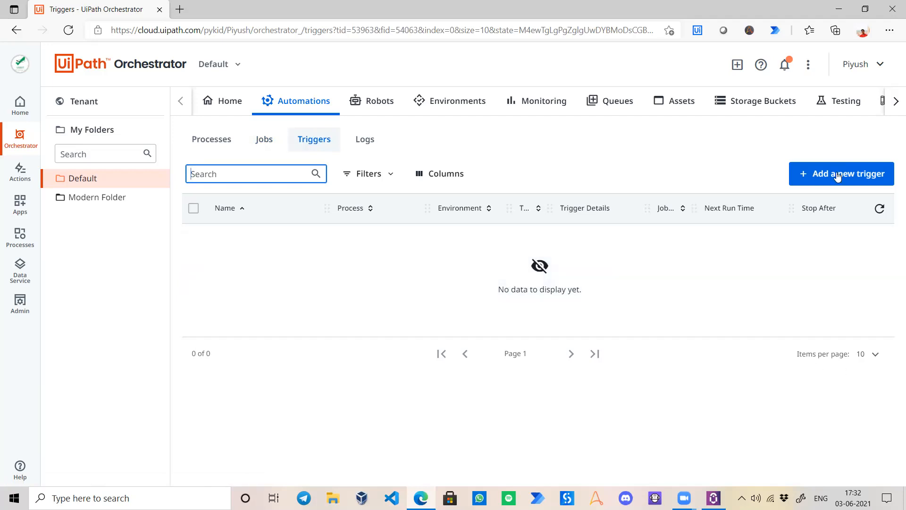
click(845, 172)
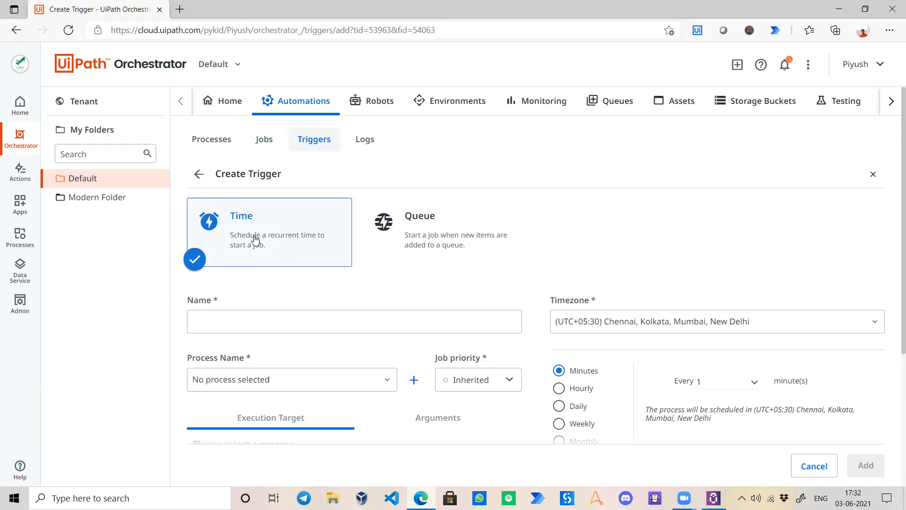
click(421, 247)
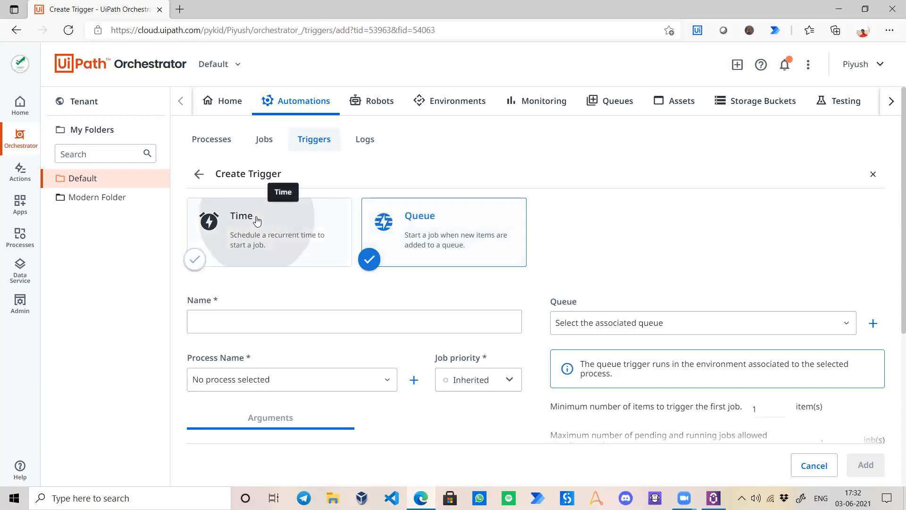
click(265, 251)
click(297, 330)
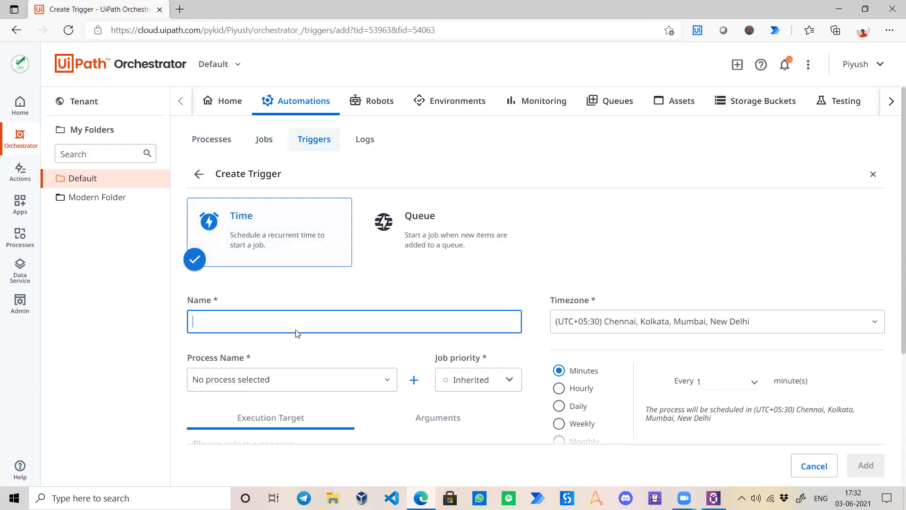
text(Trigger 1)
Step: Assign the Testing 123 process to the trigger and keep its job priority as Inherited
scroll(718, 267, down, 1)
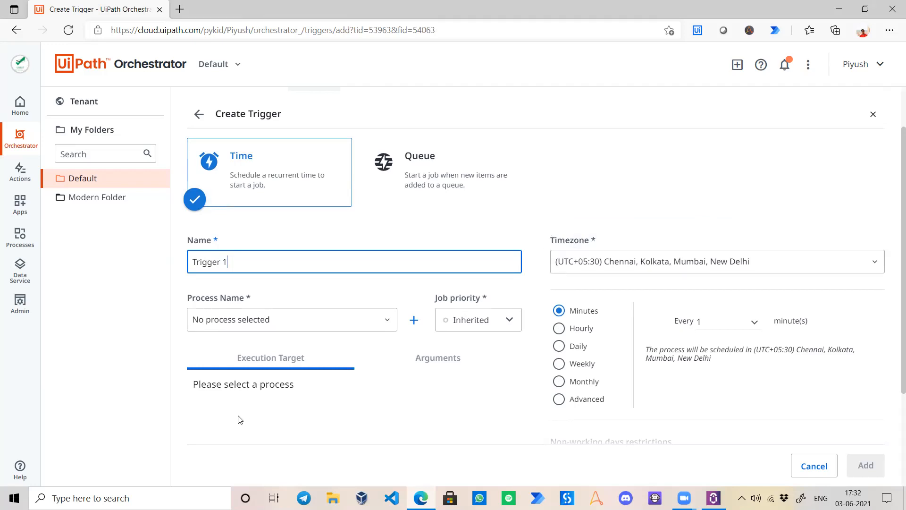
click(279, 324)
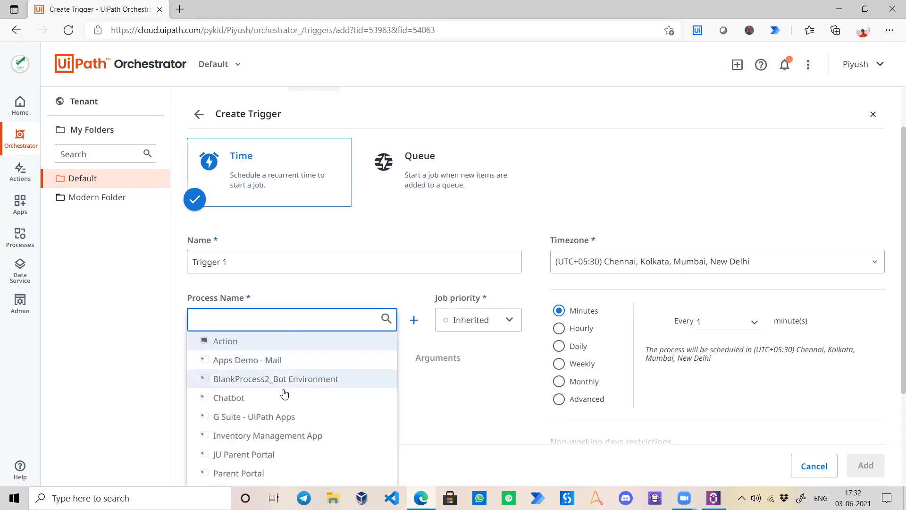
scroll(283, 391, down, 3)
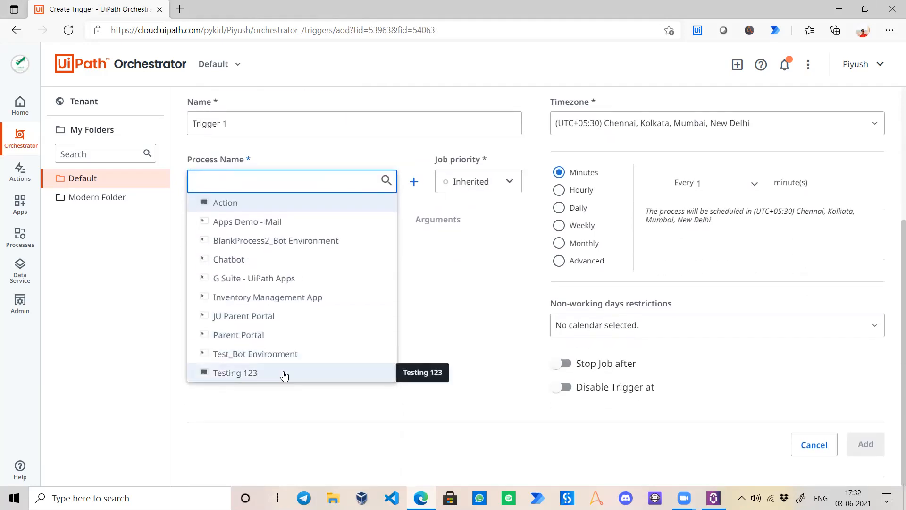
click(283, 374)
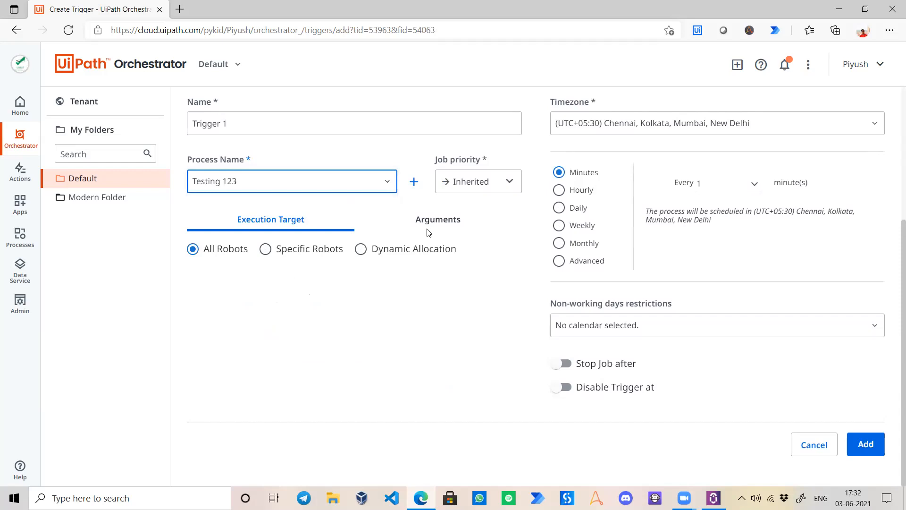
click(506, 183)
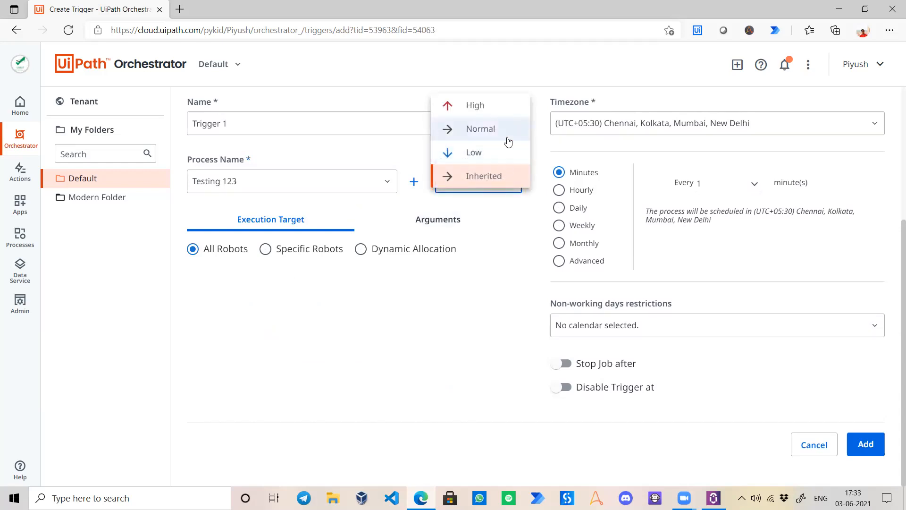
click(490, 197)
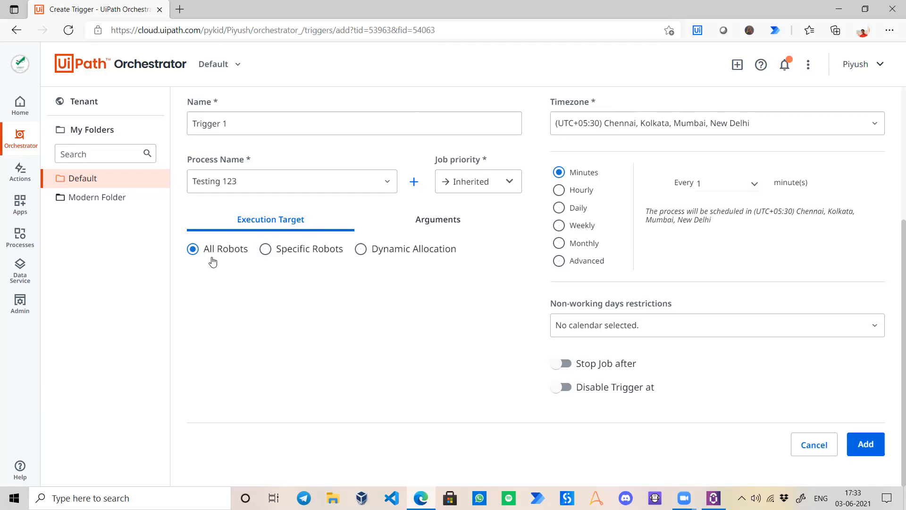
Step: Set the execution target to Specific Robots with Robot1 selected
click(265, 249)
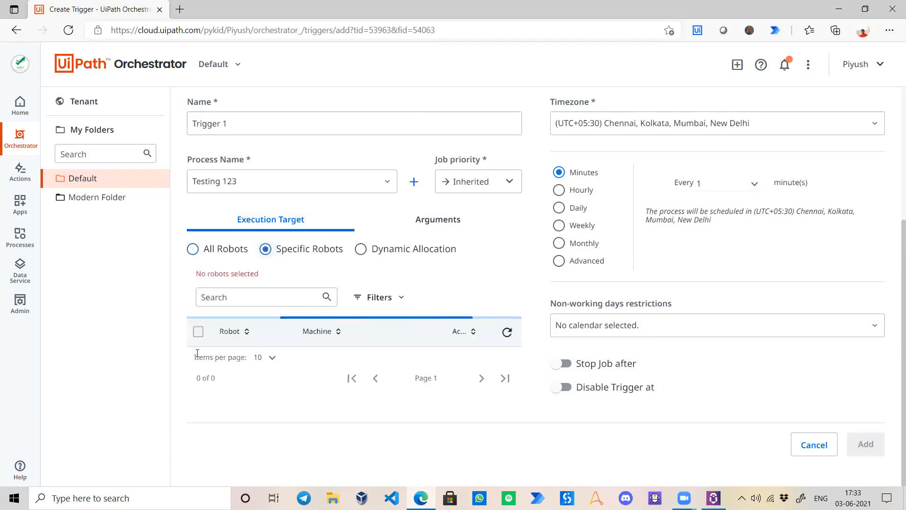
click(198, 390)
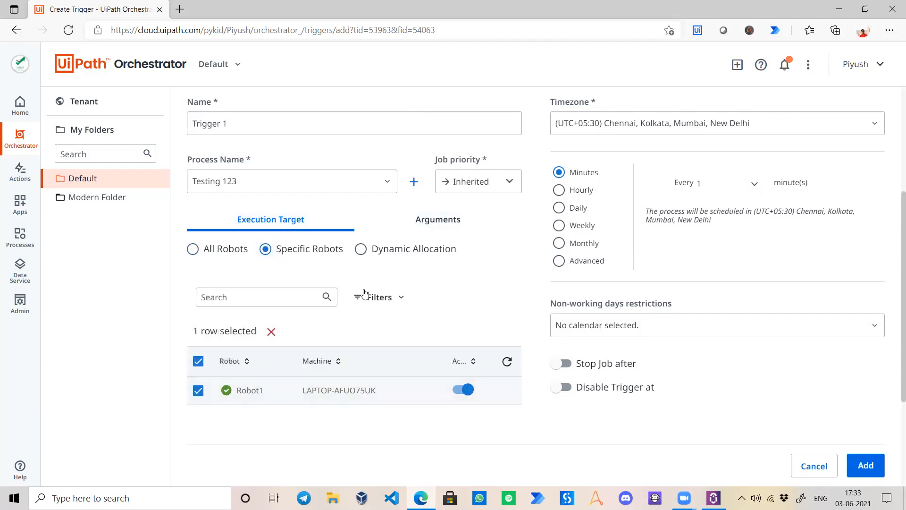
click(361, 253)
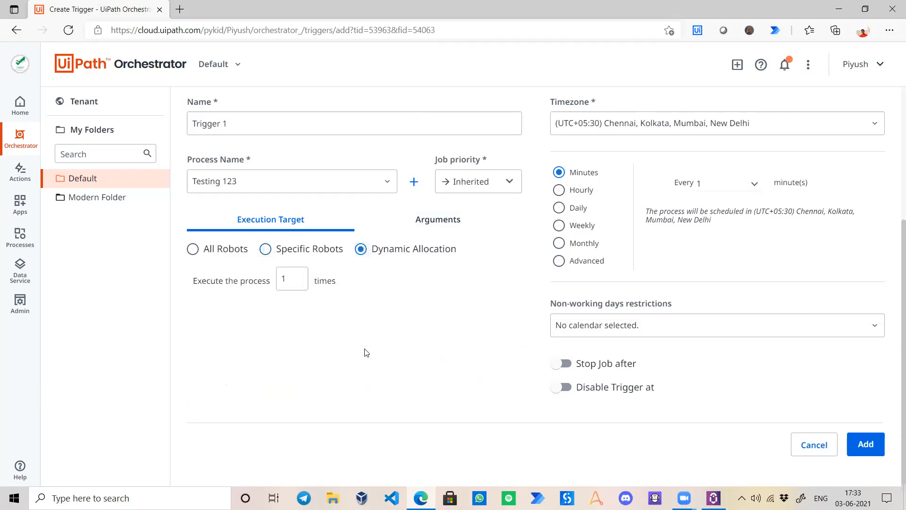
click(297, 250)
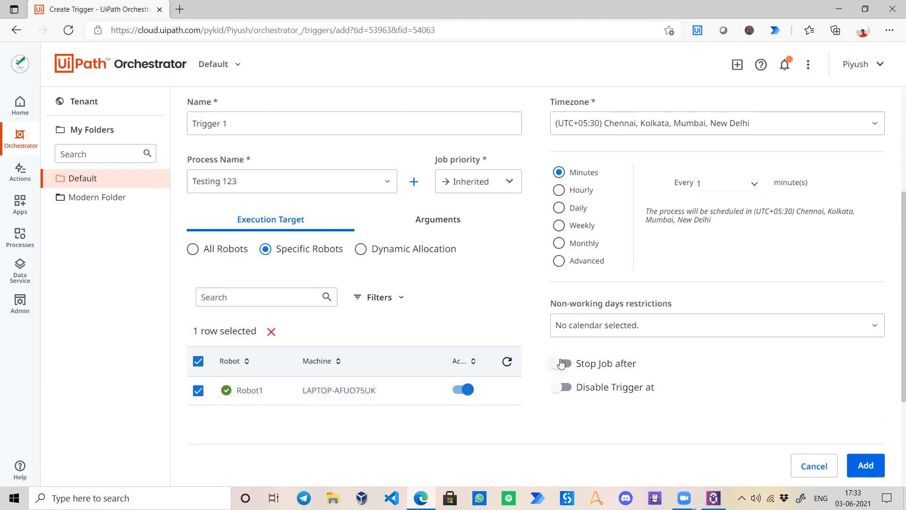
Step: Schedule the trigger by minutes so that it runs every 1 minute
scroll(584, 263, up, 1)
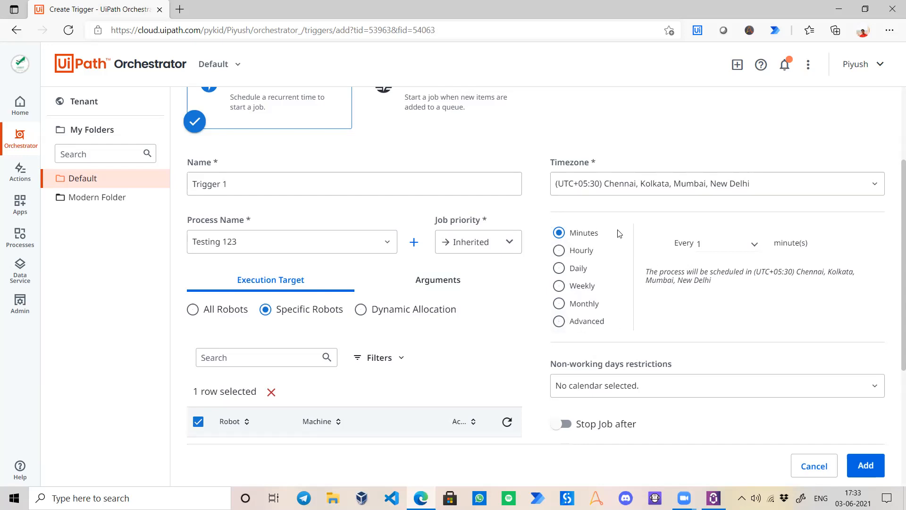
click(730, 250)
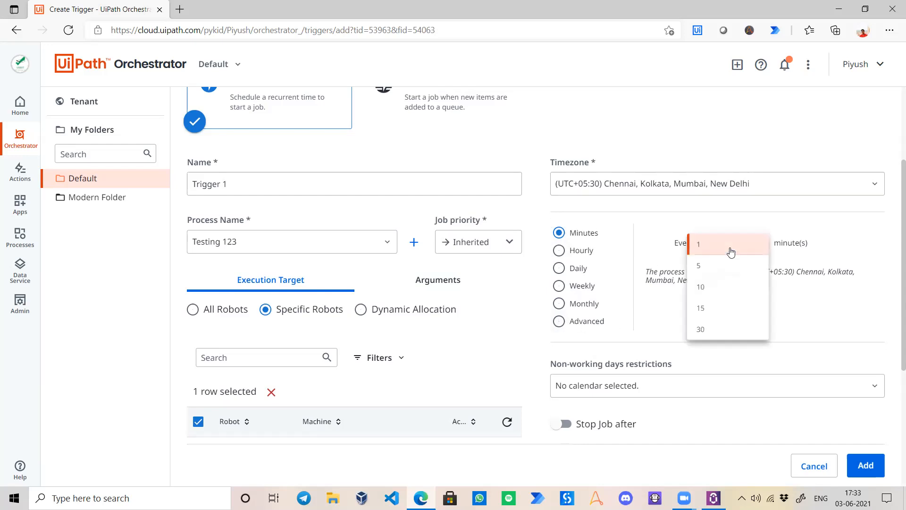
click(733, 251)
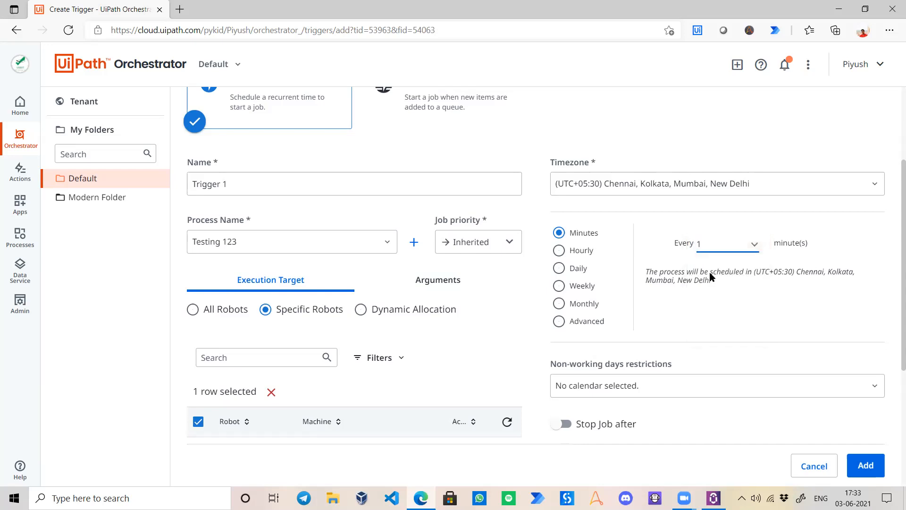
scroll(713, 280, down, 4)
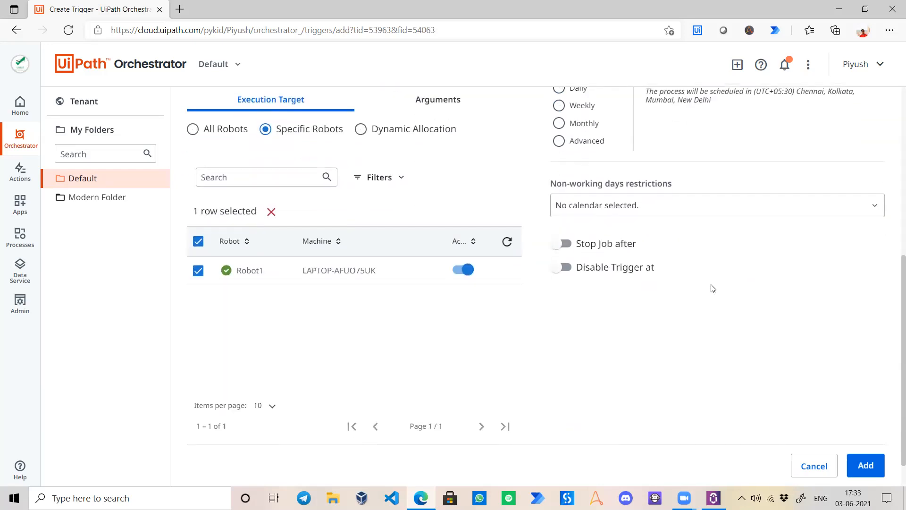
scroll(643, 291, up, 5)
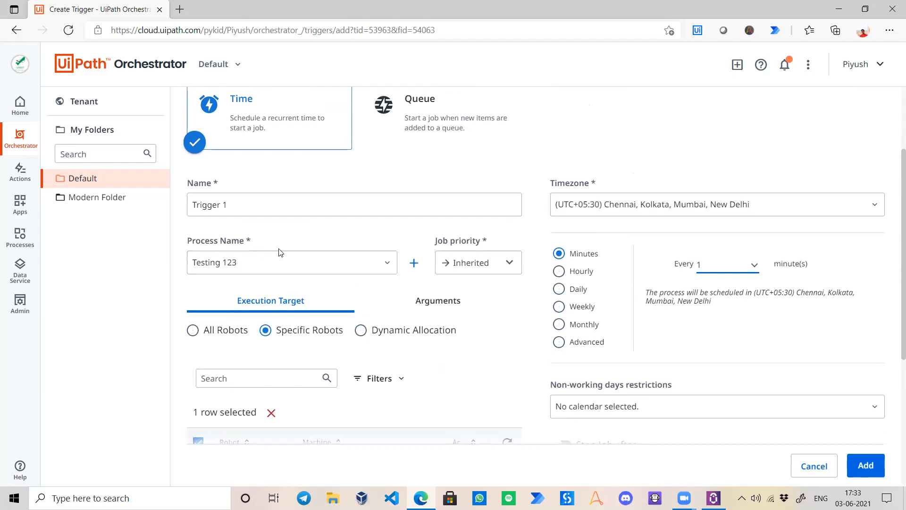
scroll(568, 380, down, 3)
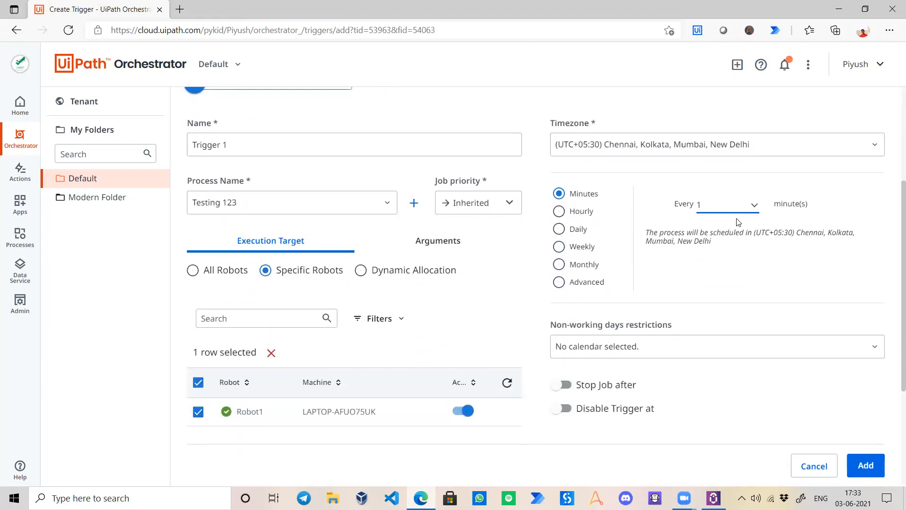
click(710, 355)
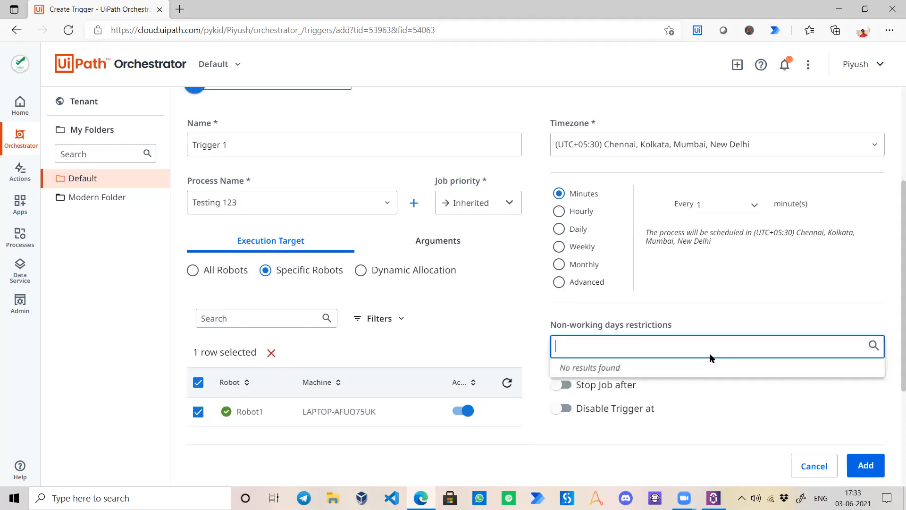
click(893, 419)
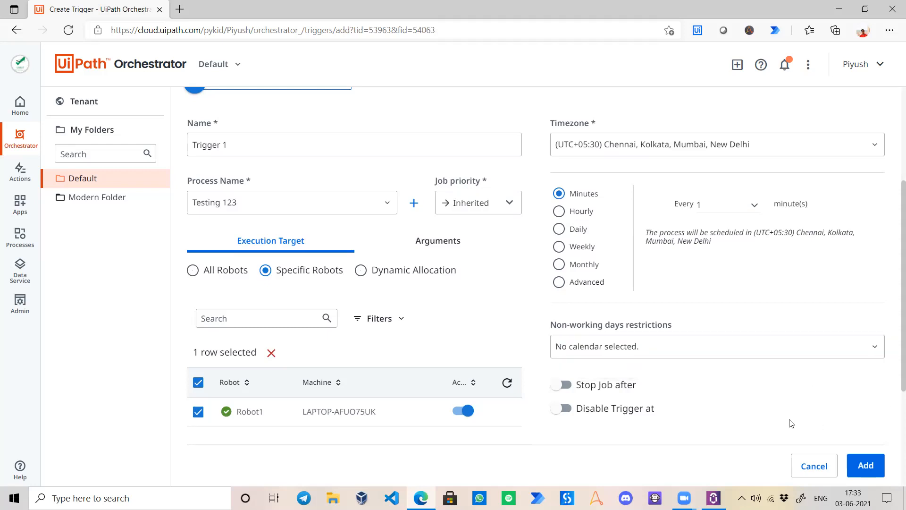
click(561, 385)
scroll(718, 376, down, 2)
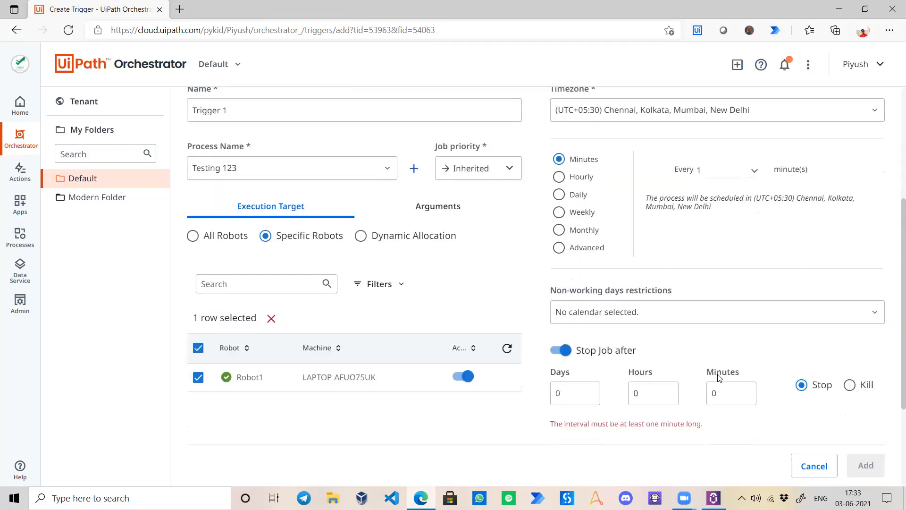
scroll(718, 377, down, 2)
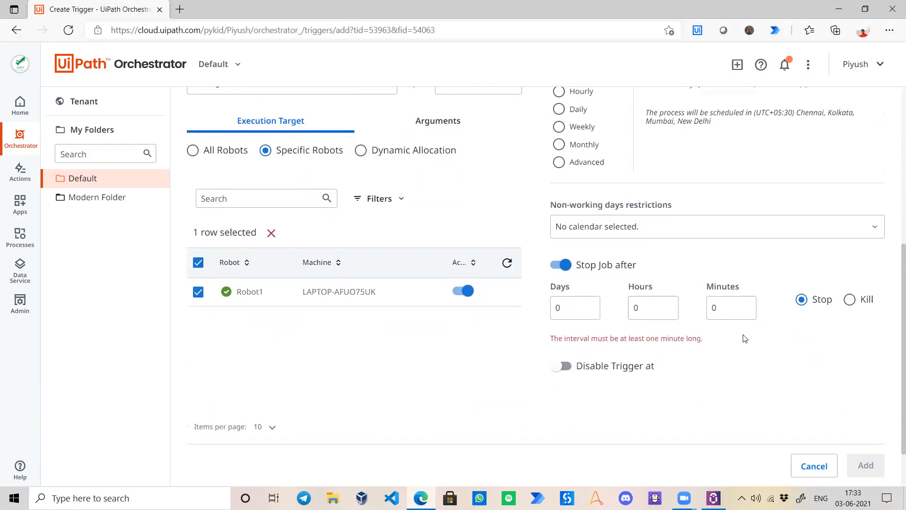
scroll(730, 249, up, 4)
scroll(596, 287, down, 4)
click(559, 270)
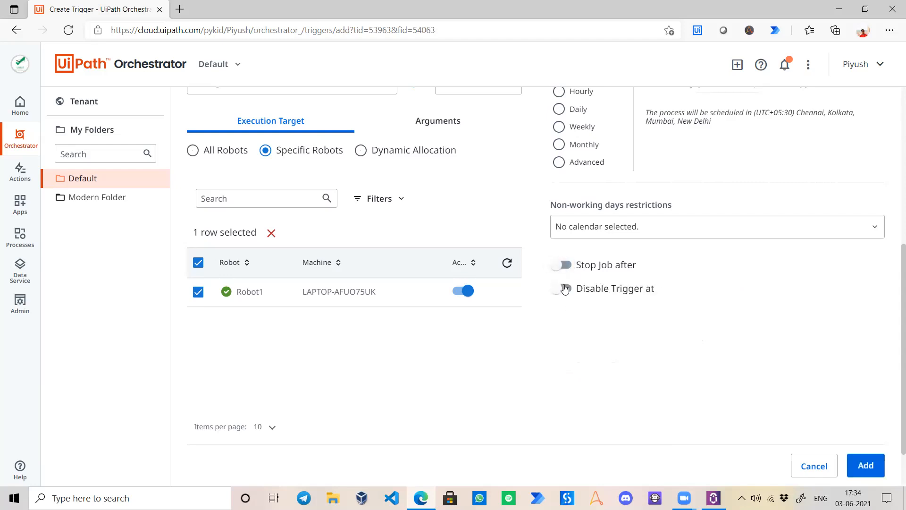
Step: Enable automatic disabling of the trigger and set the disable date to 06/03/2021
click(562, 289)
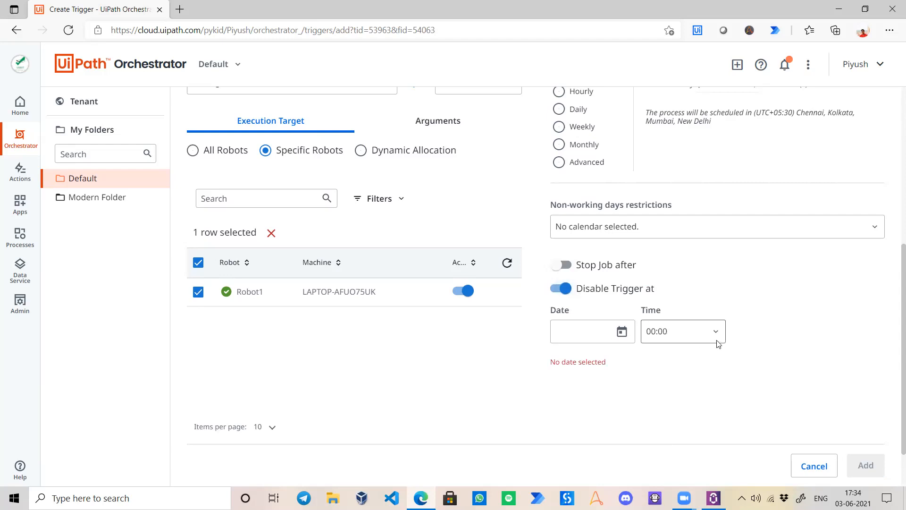
click(623, 331)
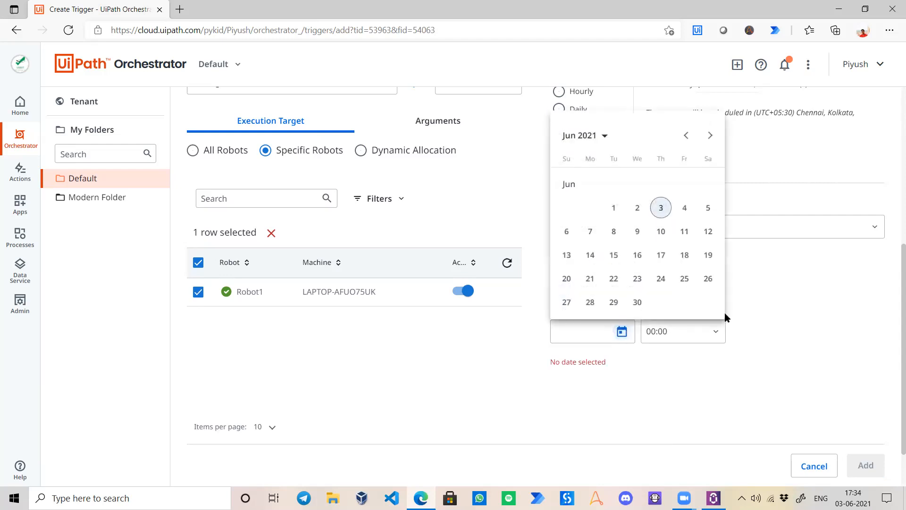
click(662, 210)
Step: Set the time at which the trigger is disabled to 17:45
click(697, 333)
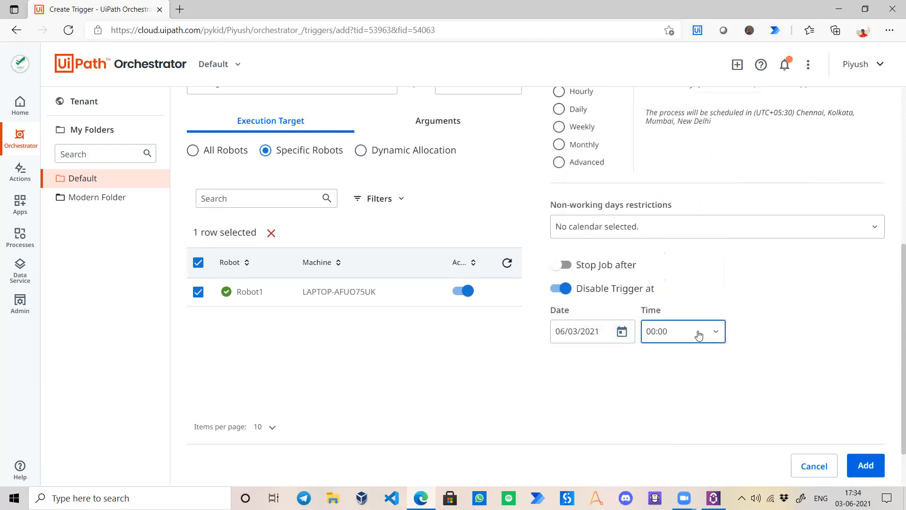
scroll(684, 274, down, 1)
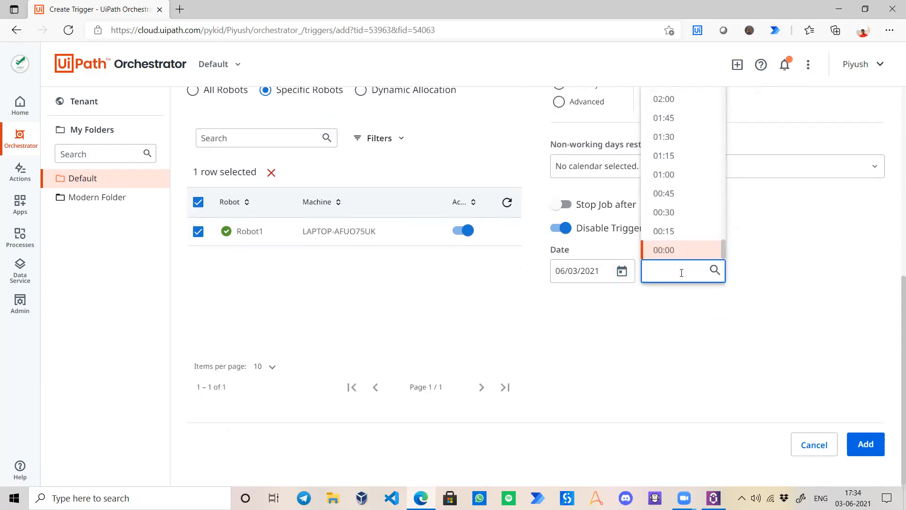
scroll(685, 243, up, 1)
scroll(685, 242, up, 12)
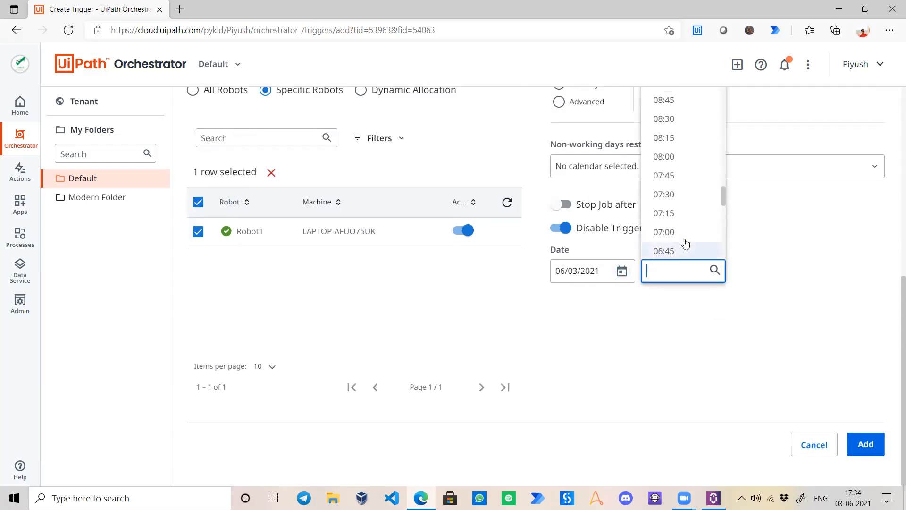
scroll(693, 220, up, 7)
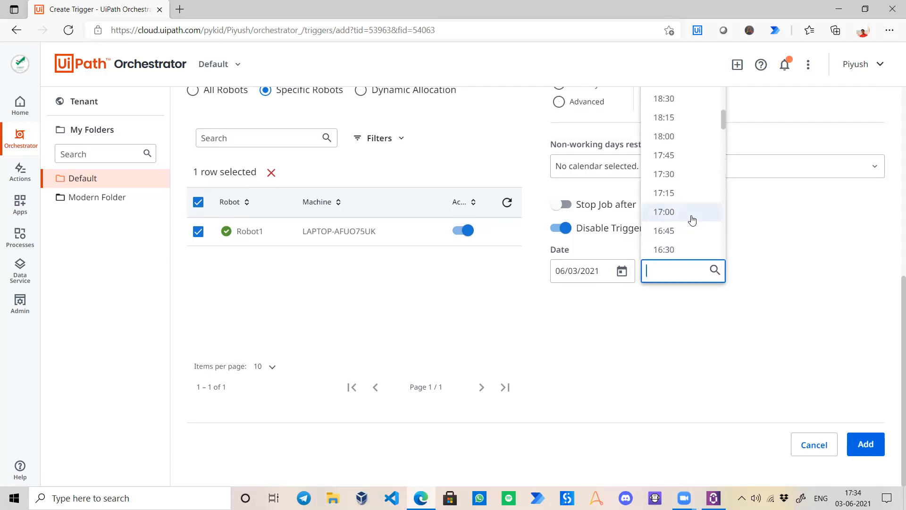
click(698, 174)
click(670, 269)
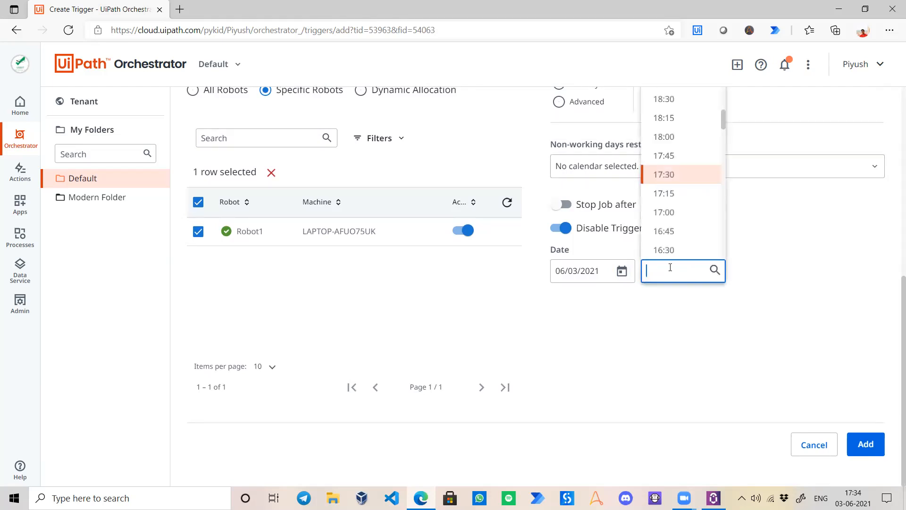
click(684, 156)
Step: Try to set the trigger's disable time to the custom value 17:37
click(661, 272)
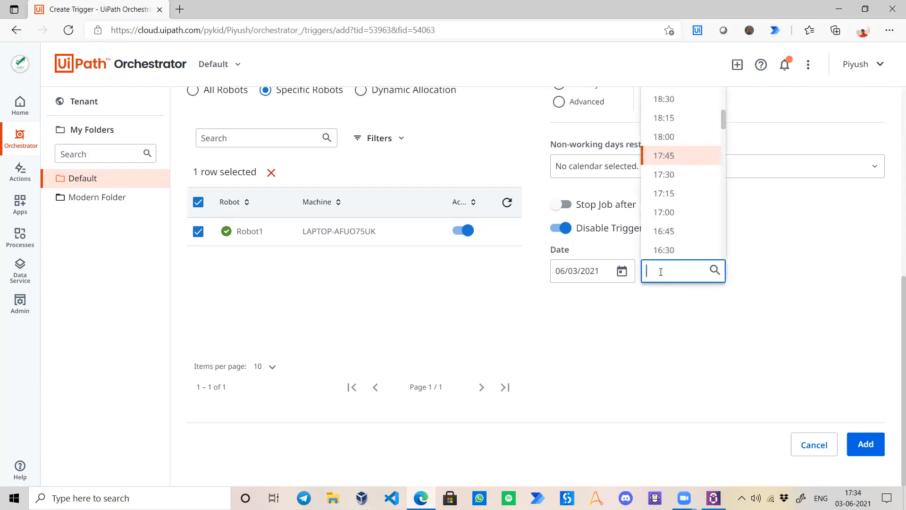
text(17:)
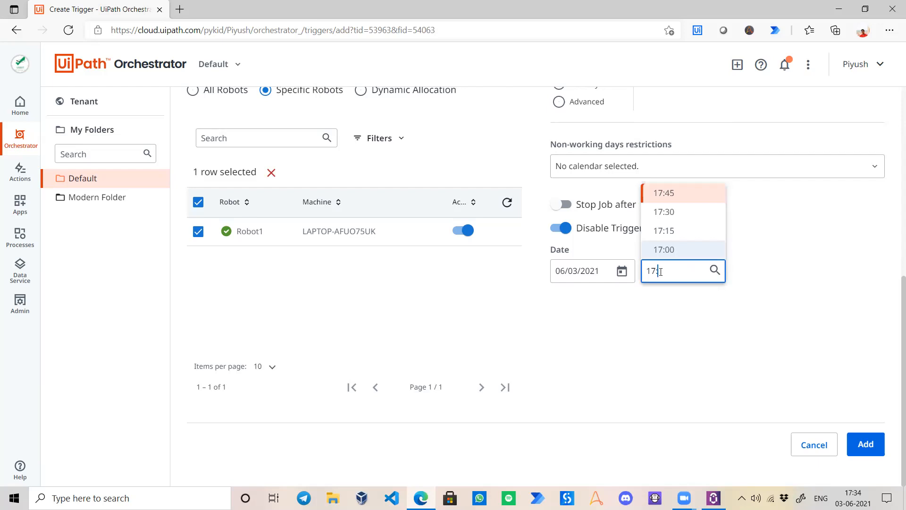
text(37)
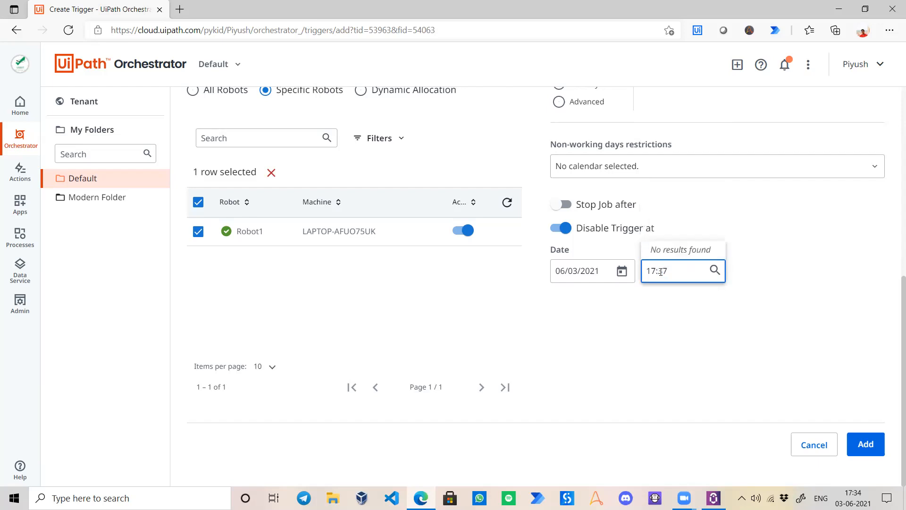
click(699, 321)
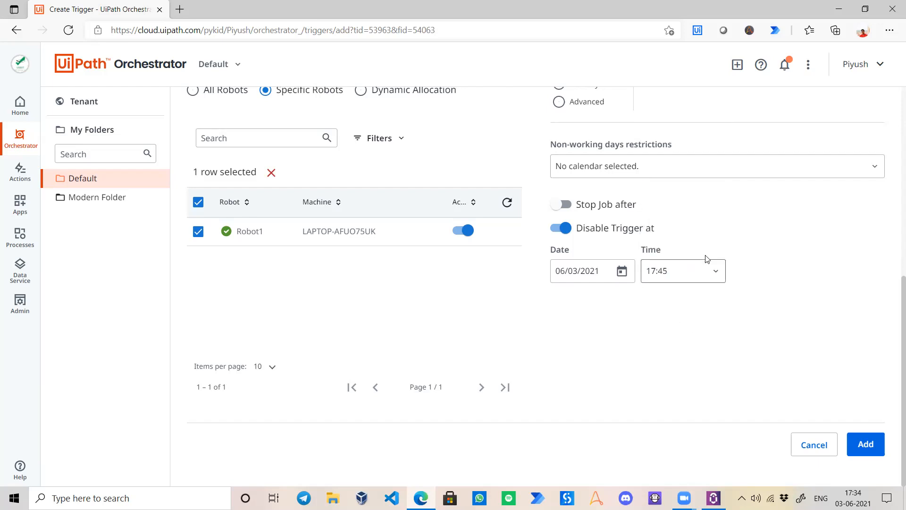
Step: Choose 17:45 as the disable time and add the time trigger
click(680, 269)
scroll(691, 165, up, 1)
scroll(679, 192, down, 4)
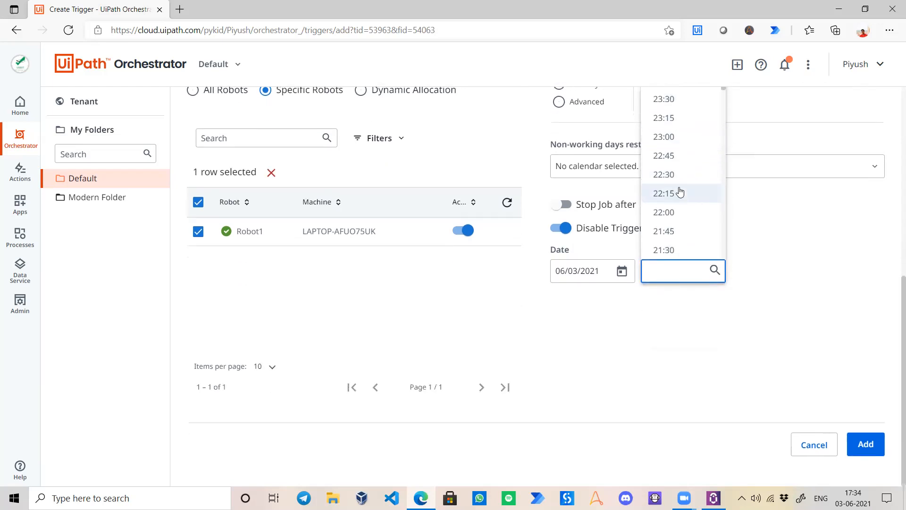
scroll(677, 236, down, 7)
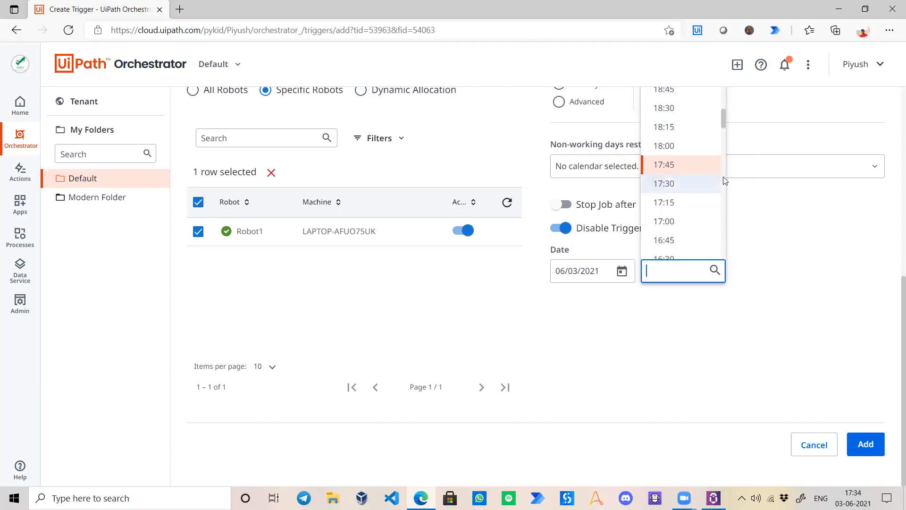
click(671, 170)
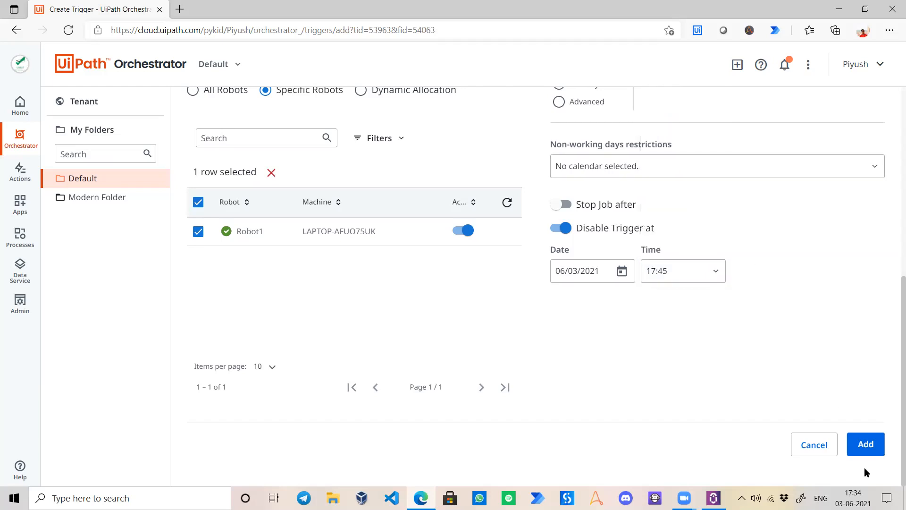
click(868, 444)
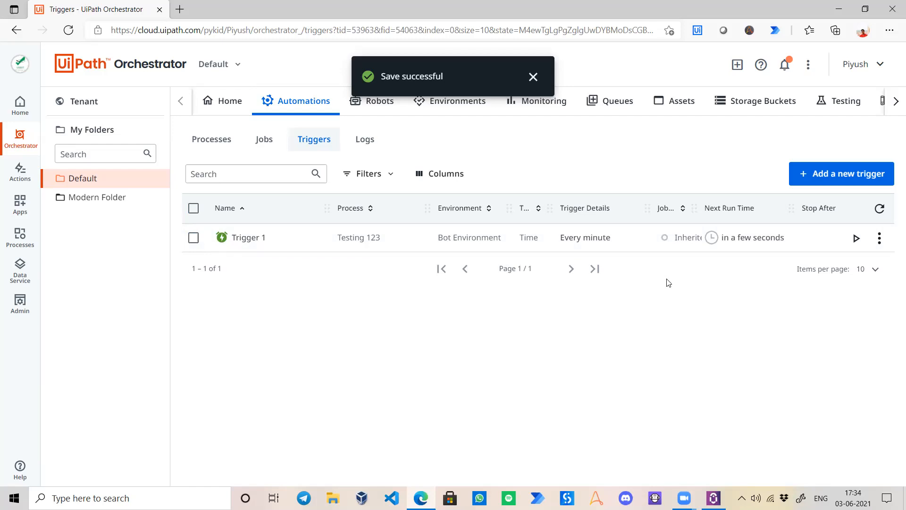
Step: Check the triggered run in UiPath Assistant and in the Orchestrator jobs list, and dismiss the Hello World message box
click(713, 498)
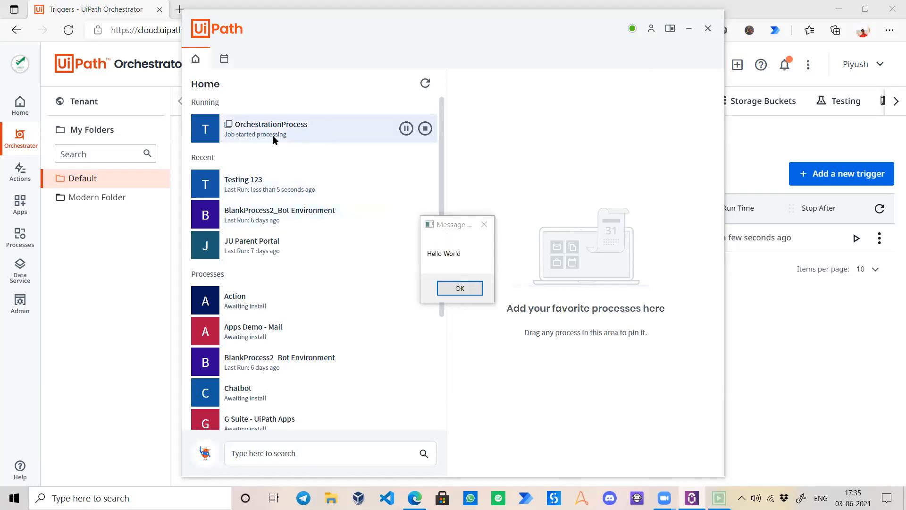
drag(354, 28, 146, 294)
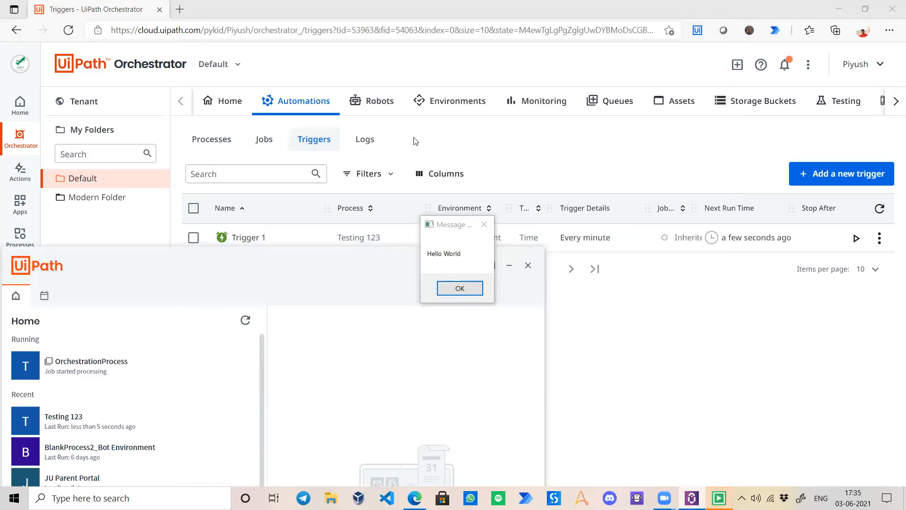
click(266, 138)
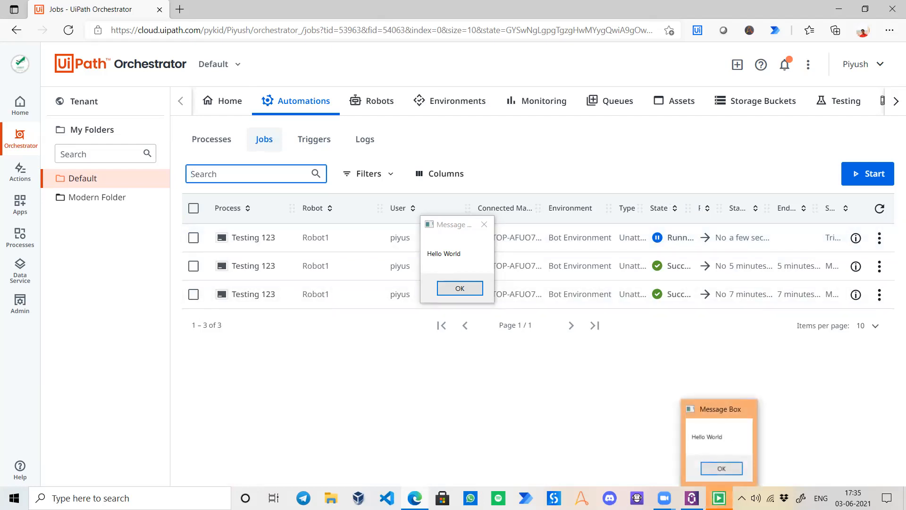
click(719, 498)
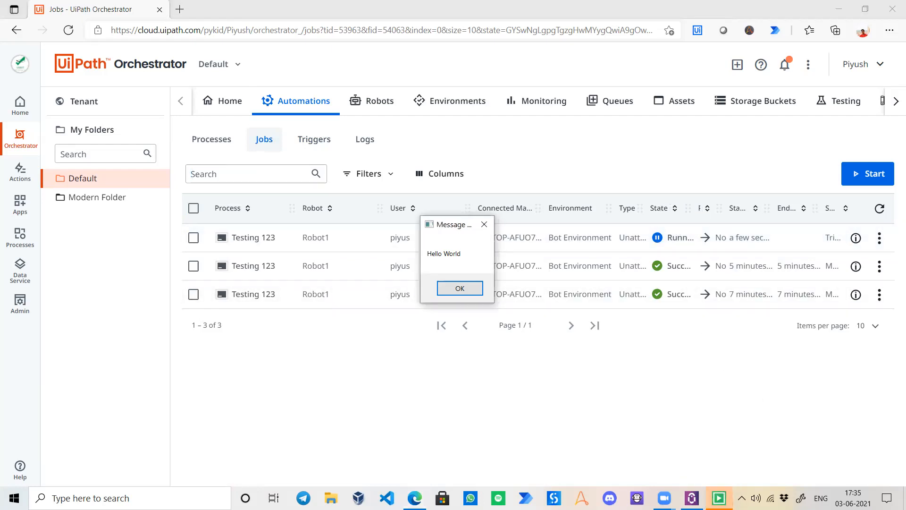
click(453, 288)
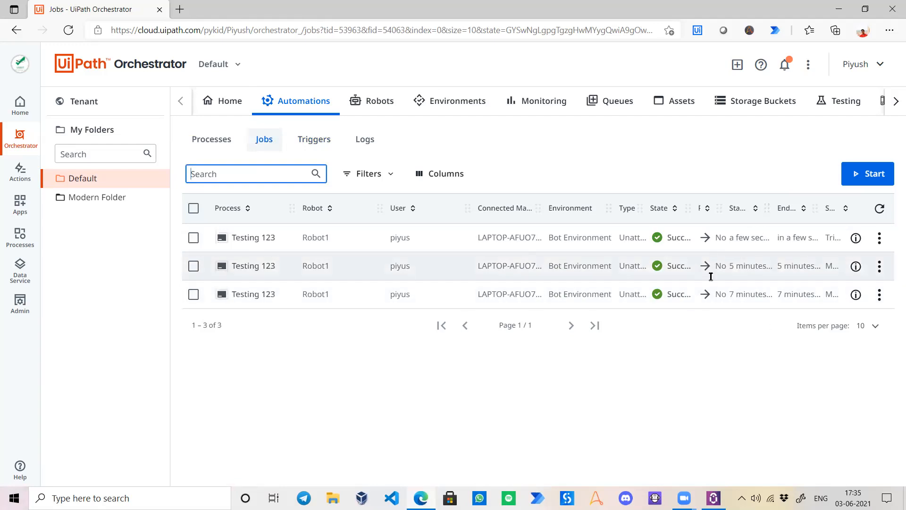
Step: Check the trigger's next run time, watch the jobs list for the next run and dismiss its message box
click(296, 147)
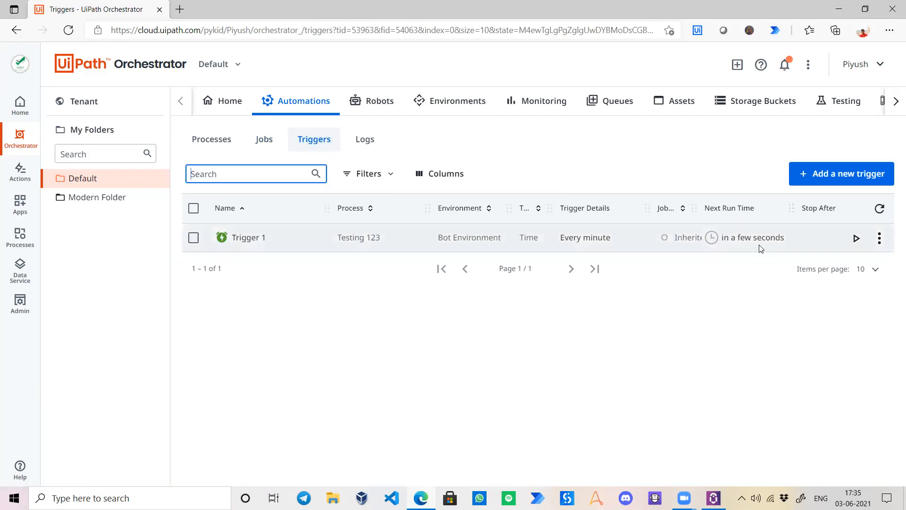
click(266, 148)
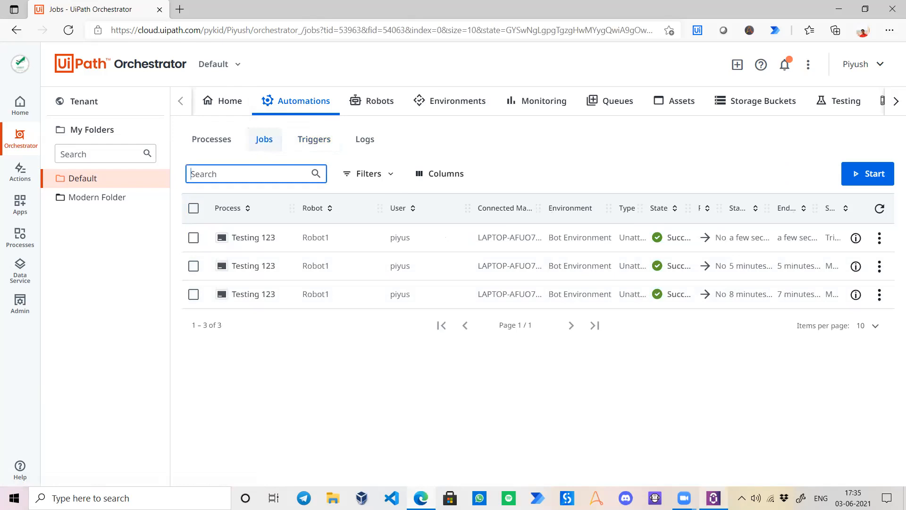
mouse_move(713, 498)
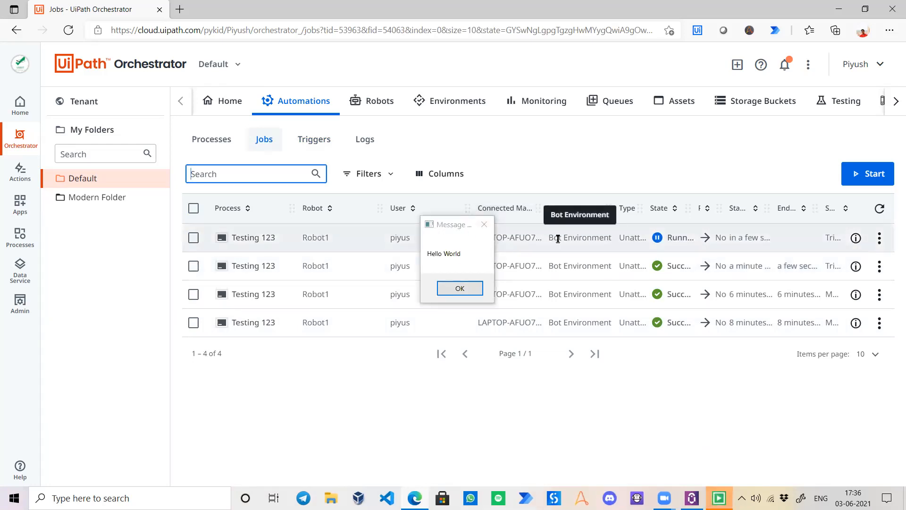
click(461, 289)
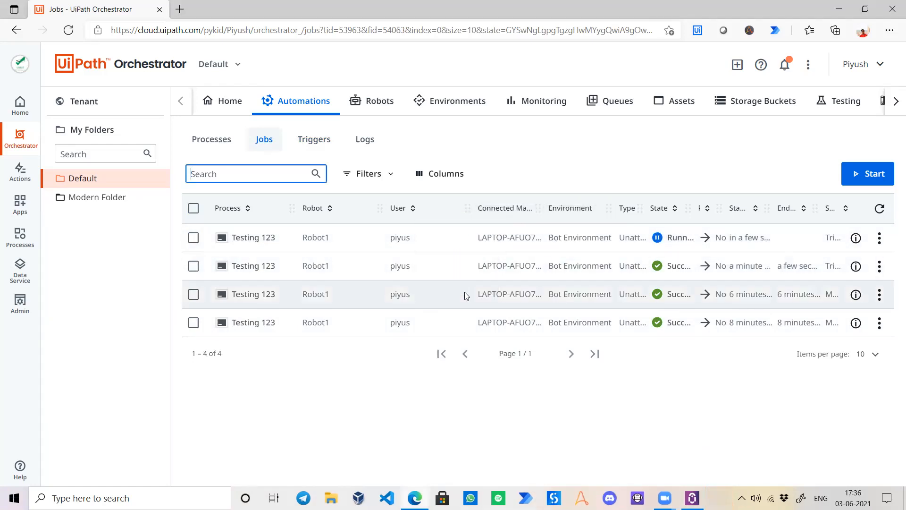
Step: Disable Trigger 1 in the triggers list
click(324, 141)
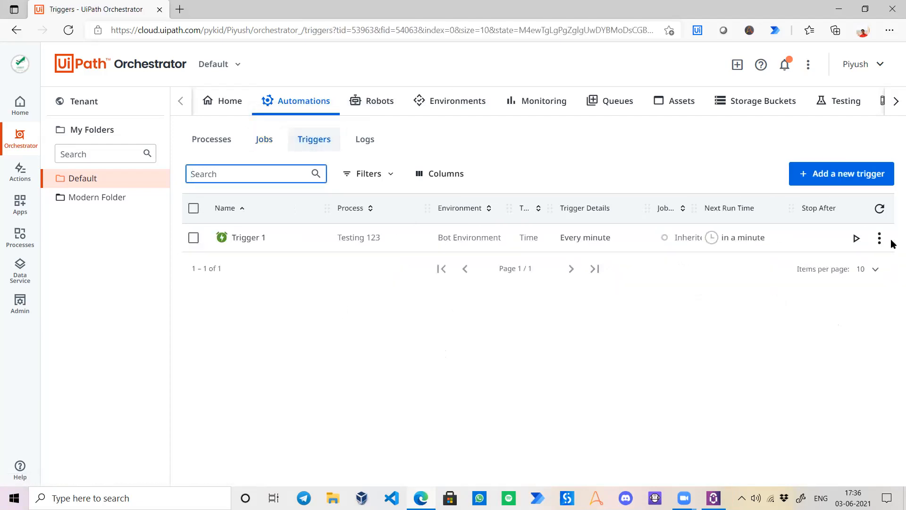
click(879, 238)
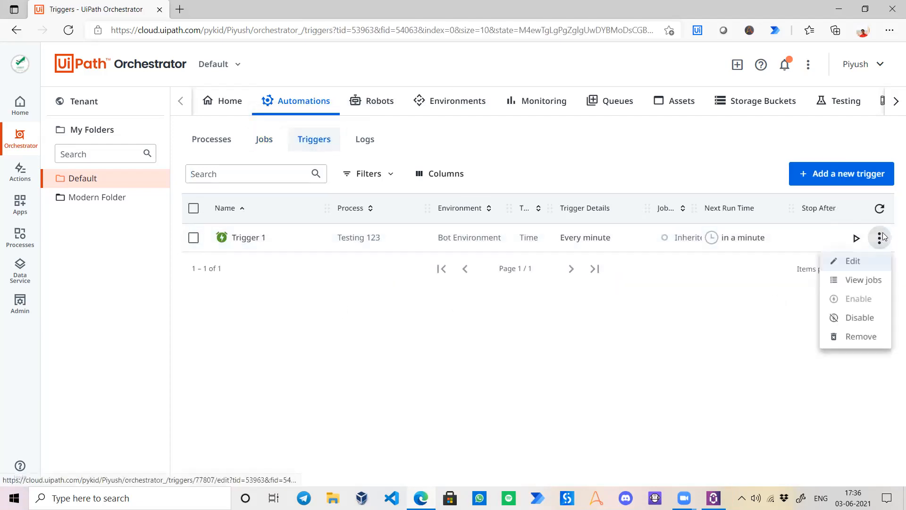
click(869, 318)
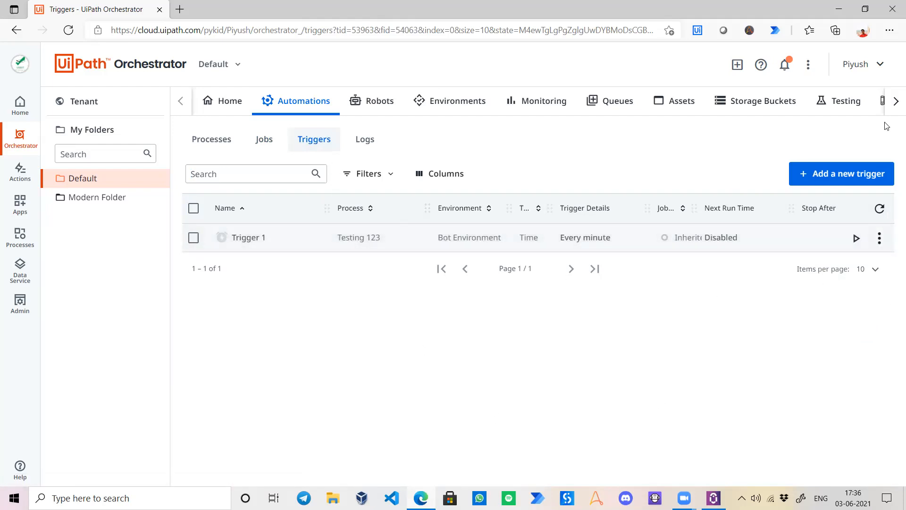
Step: Start a new trigger of type Queue and name it Queue 1
click(846, 173)
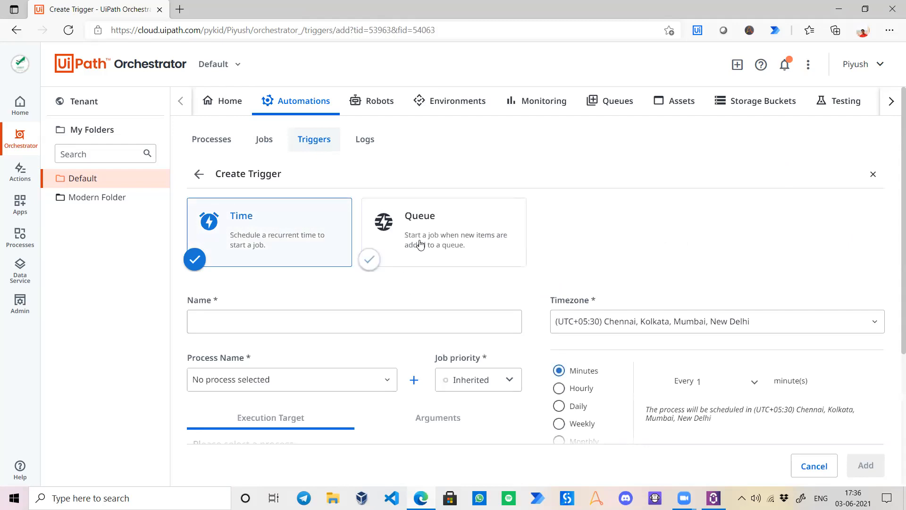
click(415, 239)
scroll(717, 244, down, 2)
scroll(514, 226, up, 2)
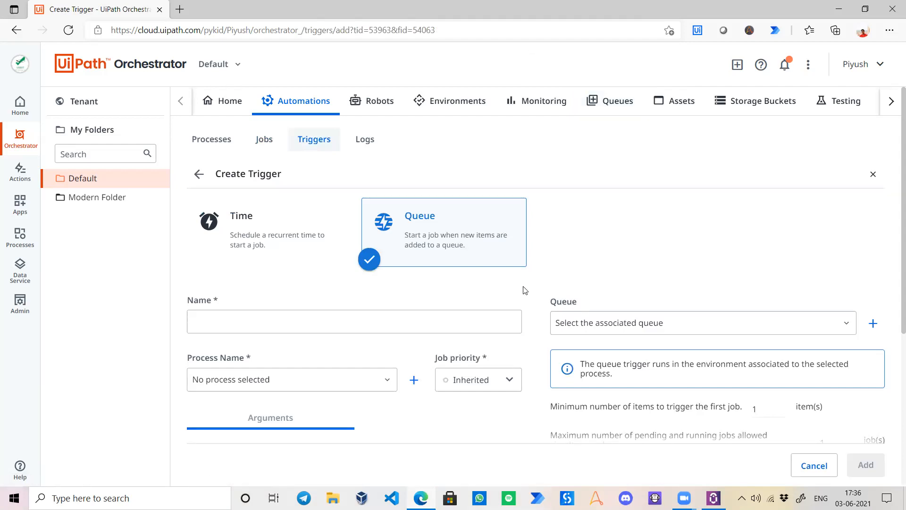
scroll(523, 290, down, 1)
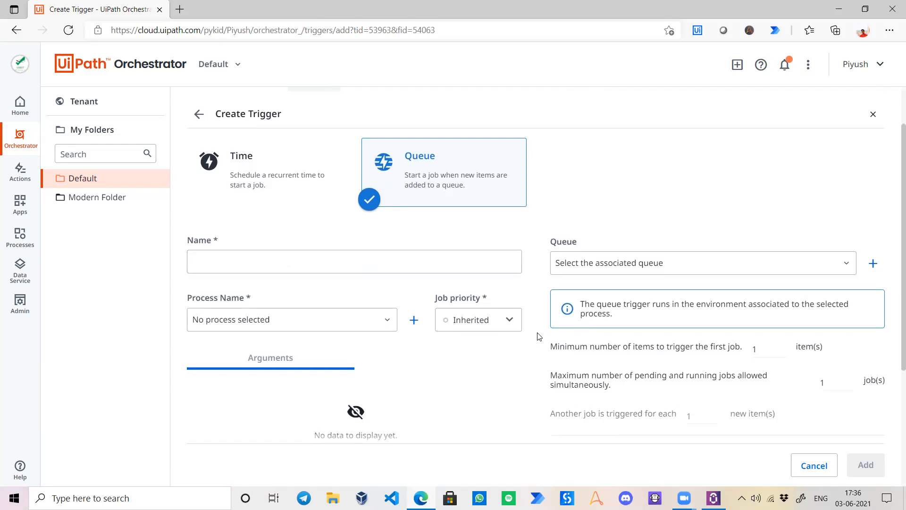
scroll(661, 330, down, 2)
scroll(333, 254, up, 1)
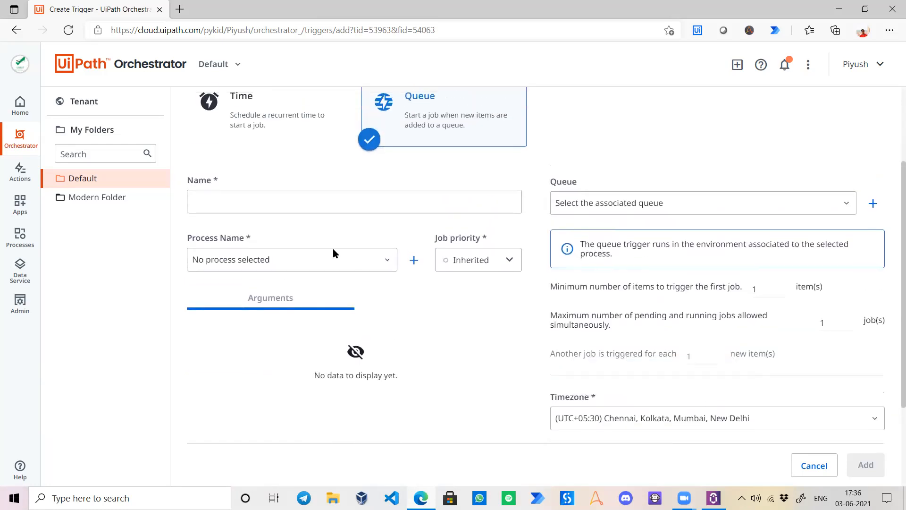
click(341, 199)
text(Queue 1)
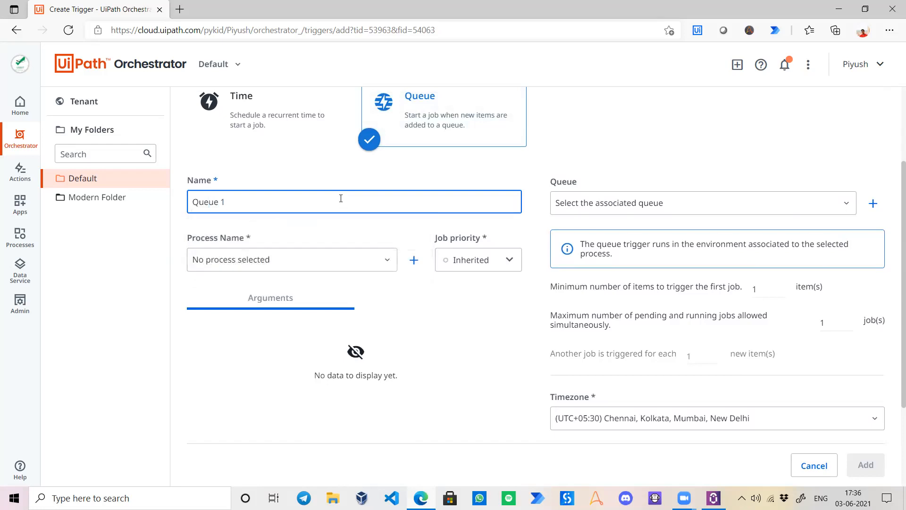
Step: Assign the Testing 123 process and the Test queue to the queue trigger
click(374, 259)
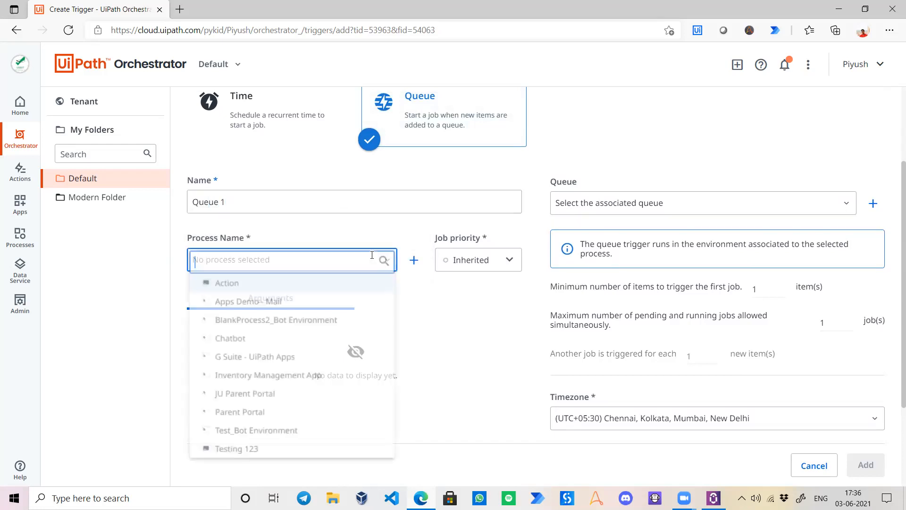
click(295, 454)
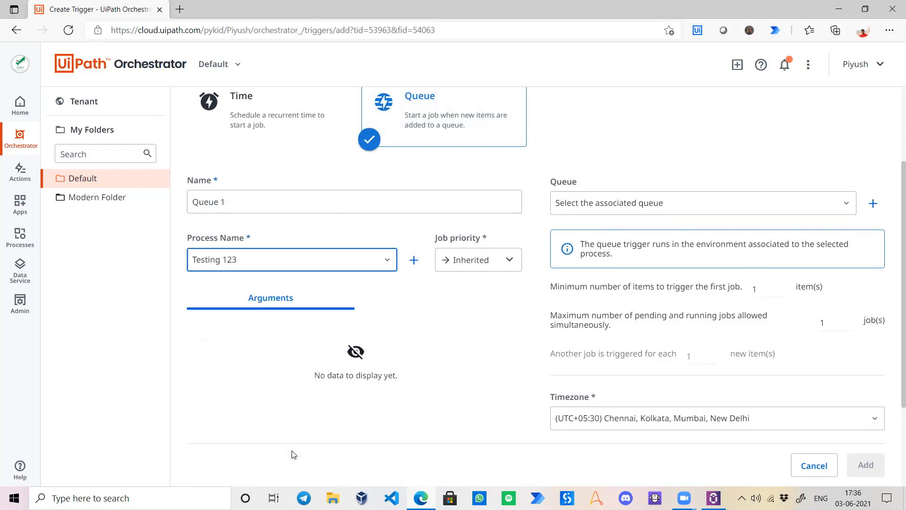
click(658, 201)
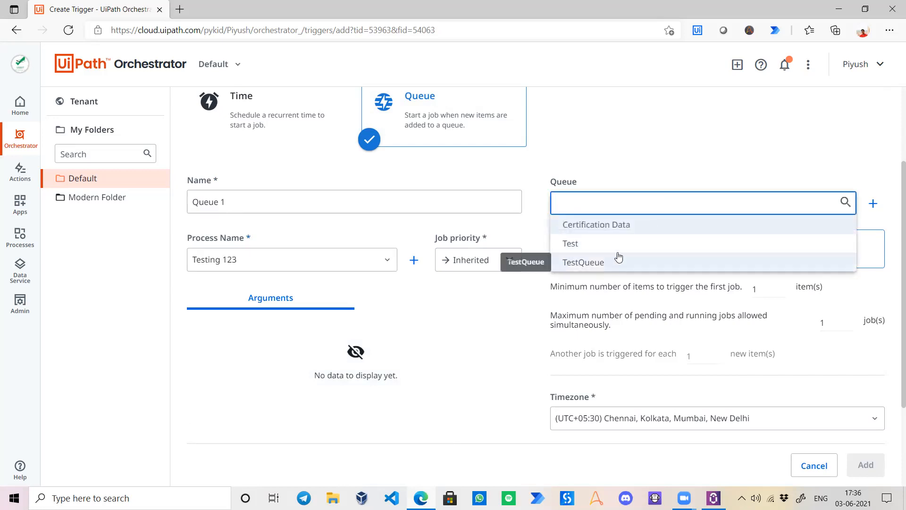
click(621, 243)
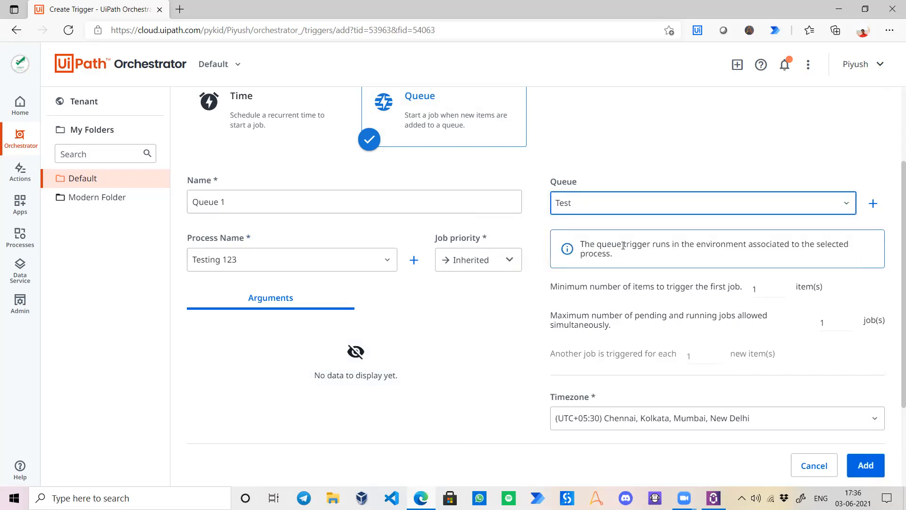
Step: Set the minimum number of items that triggers the first job to 5
mouse_move(713, 296)
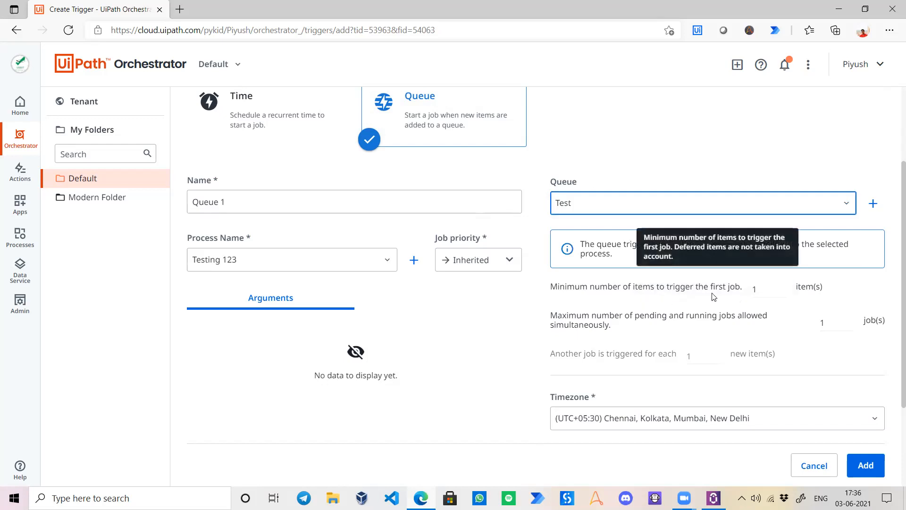
click(785, 286)
click(784, 286)
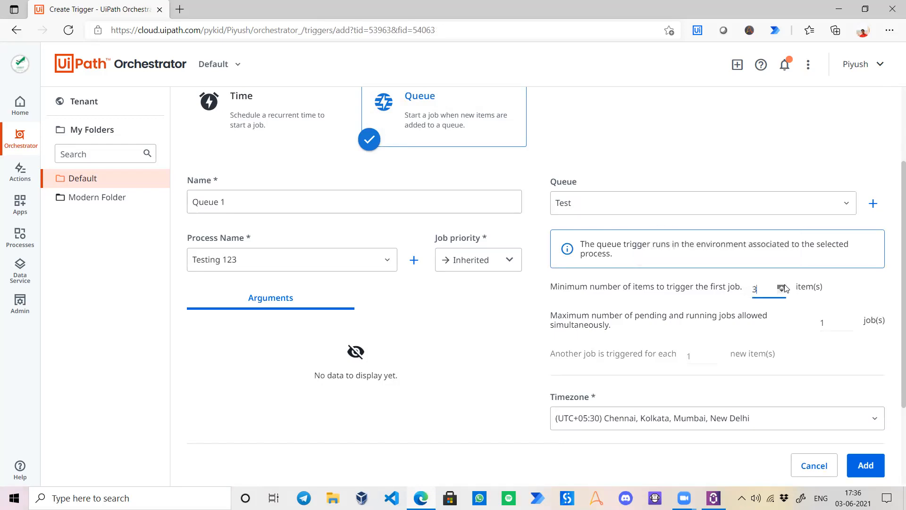
click(783, 286)
click(783, 286)
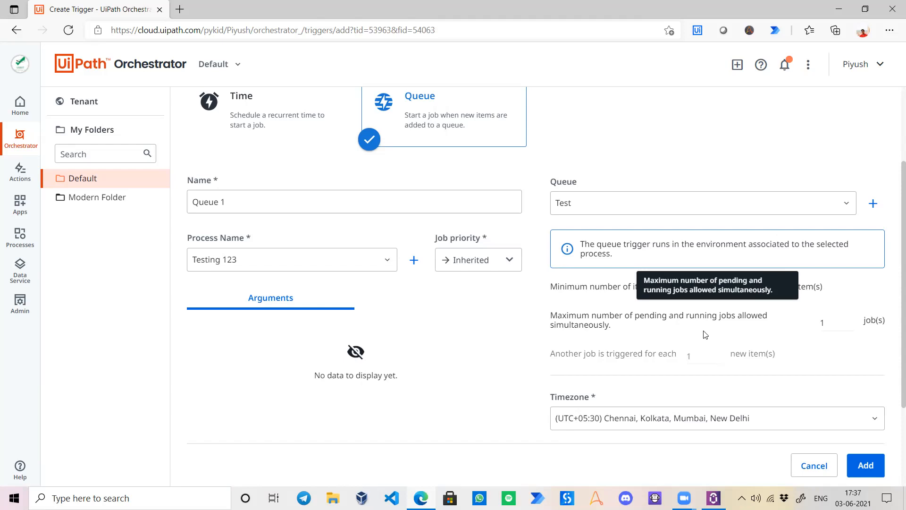
Step: Review the remaining queue trigger options and add the trigger
mouse_move(744, 348)
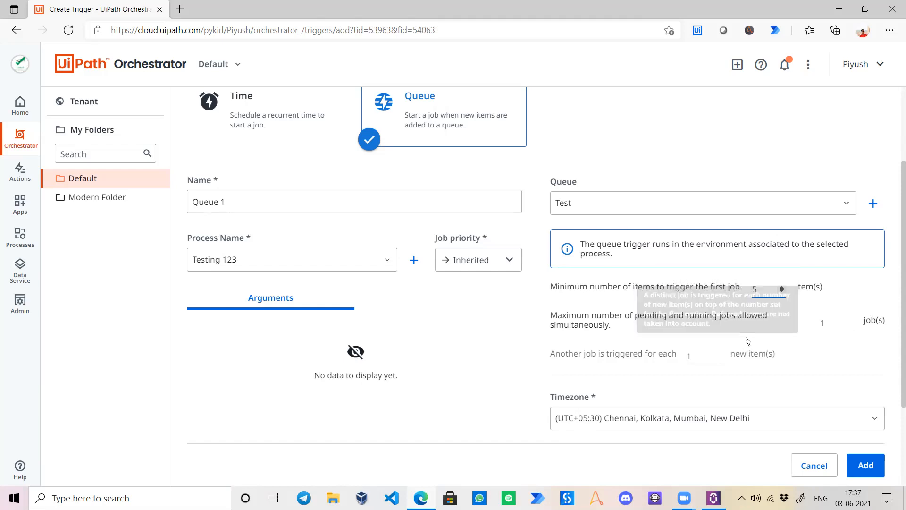
scroll(710, 384, down, 3)
scroll(672, 313, down, 1)
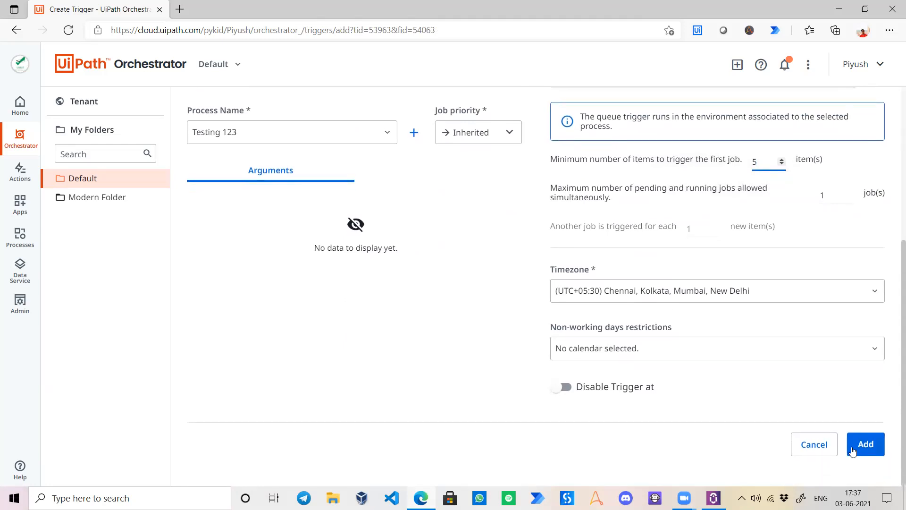
scroll(644, 354, up, 5)
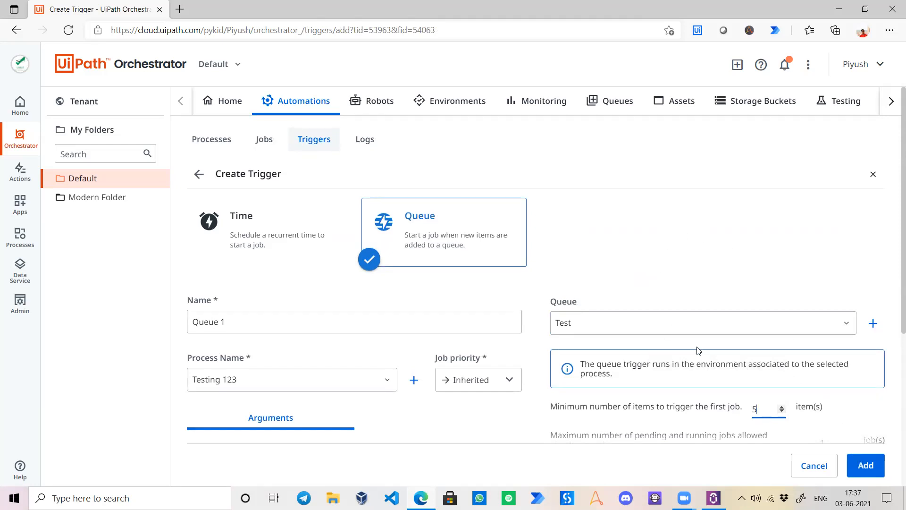
click(863, 465)
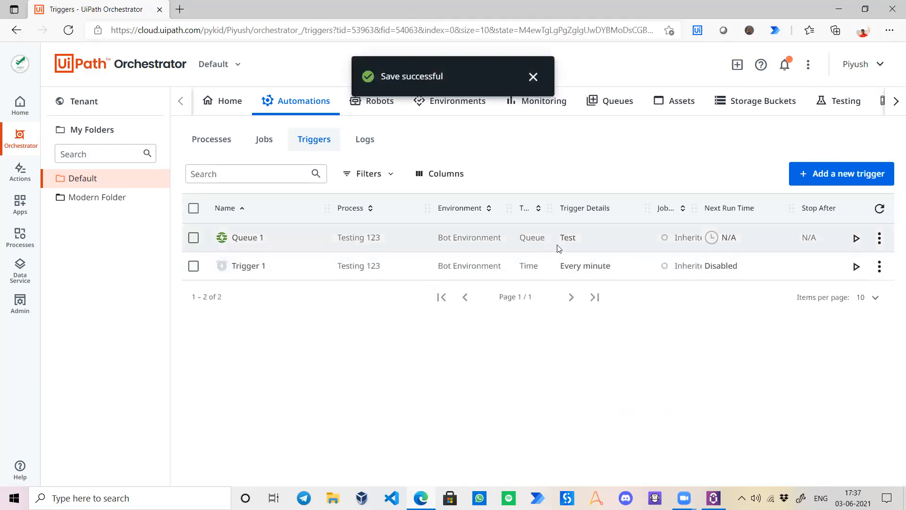
Step: Open the list of queues in the Default folder
click(615, 105)
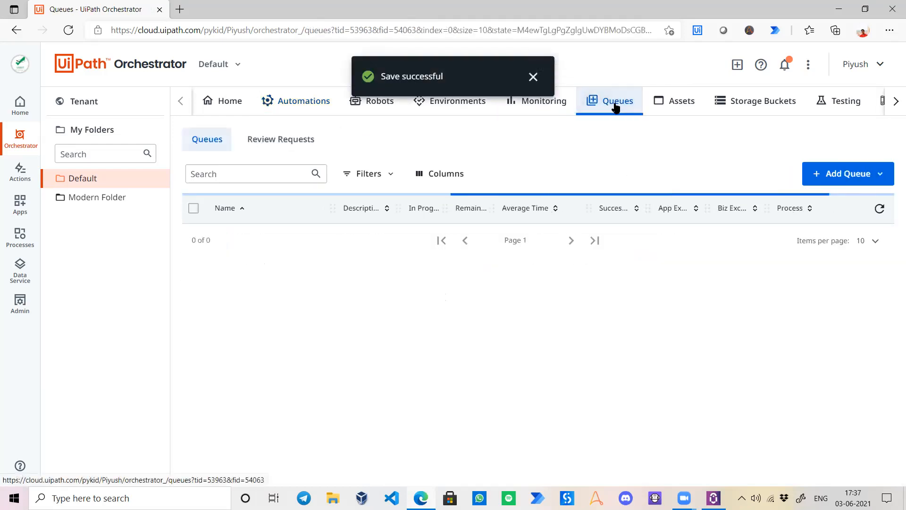